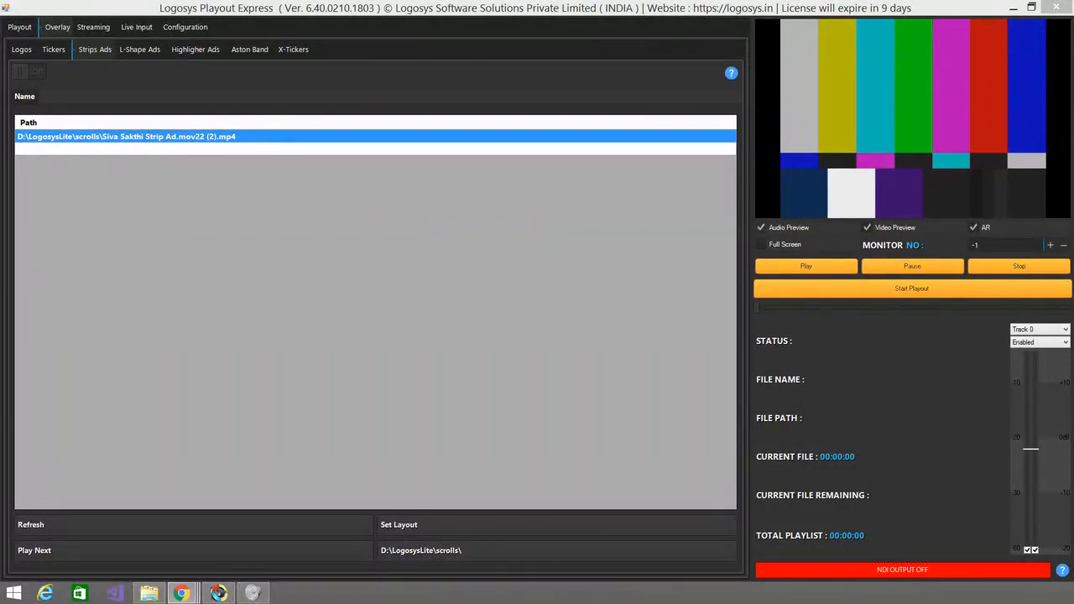
Open the online help article on adding strips ads, read through it and close it.
left_click(21, 28)
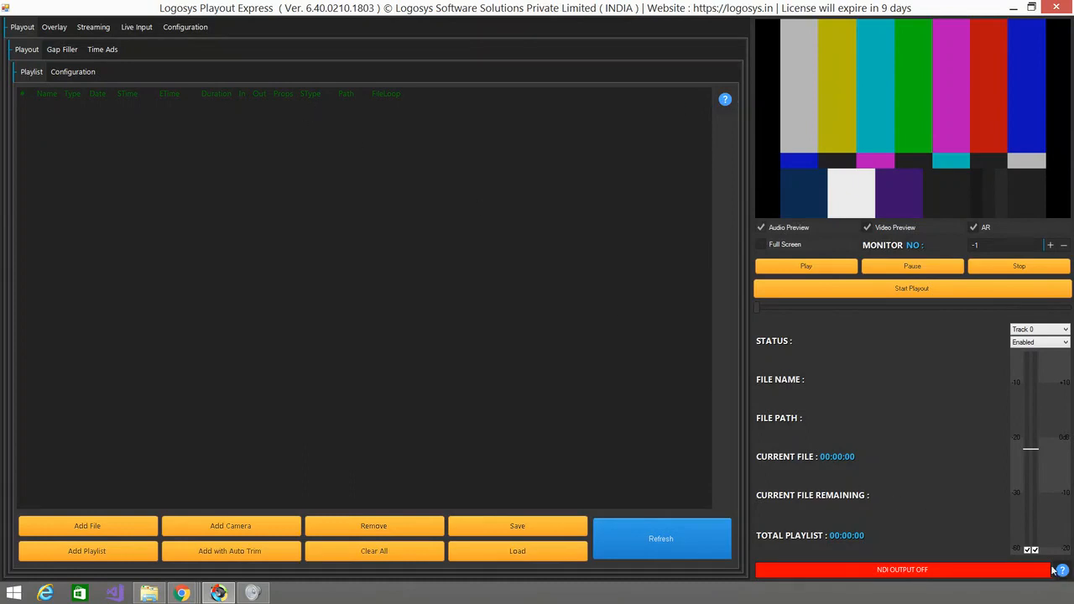
left_click(67, 52)
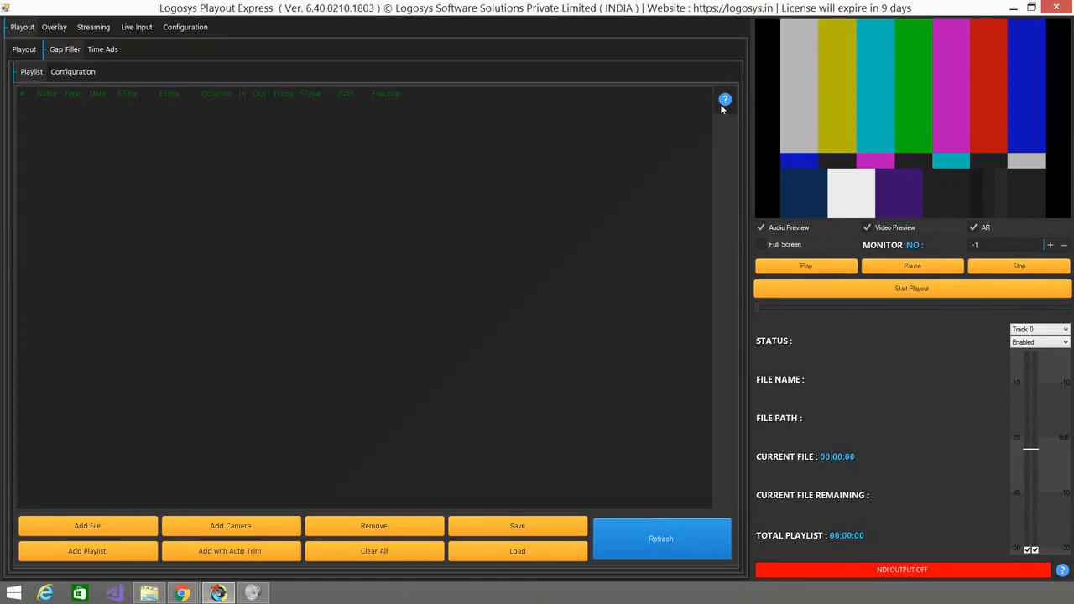
left_click(60, 28)
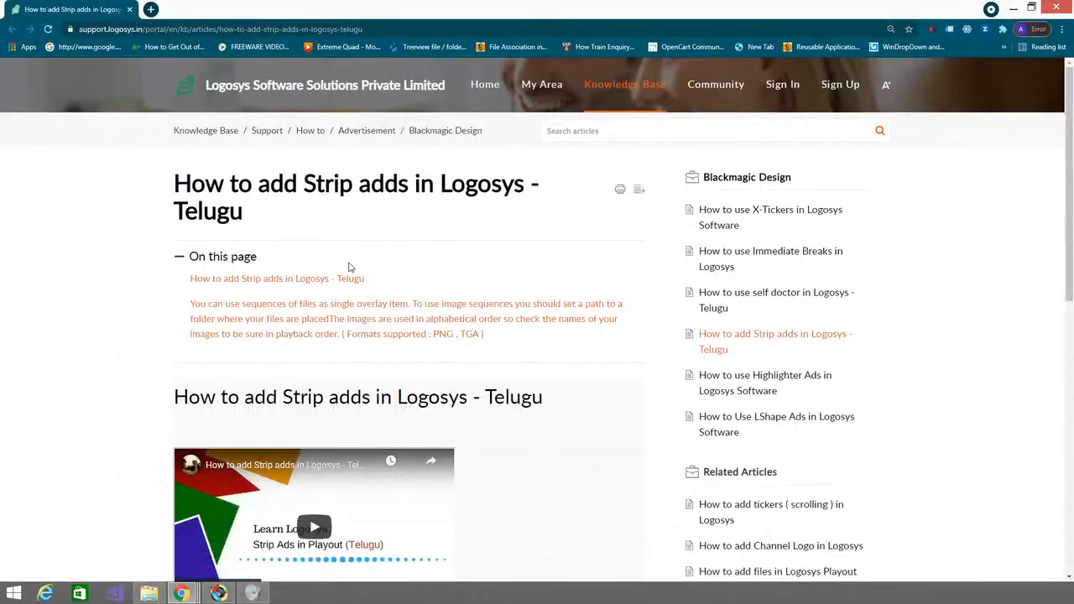
scroll(351, 267, "down", 5)
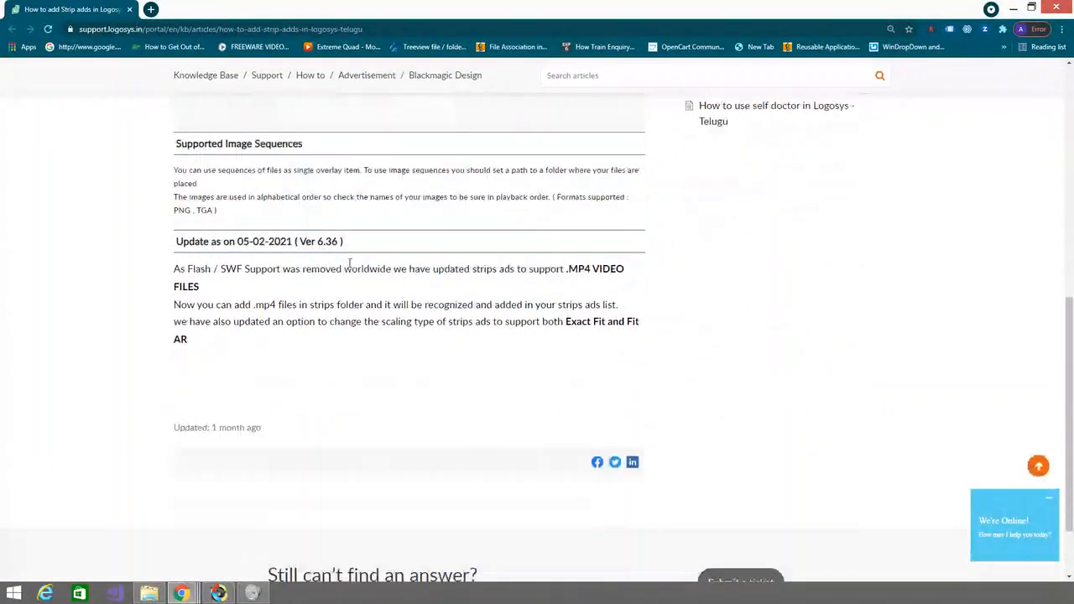
scroll(351, 267, "up", 6)
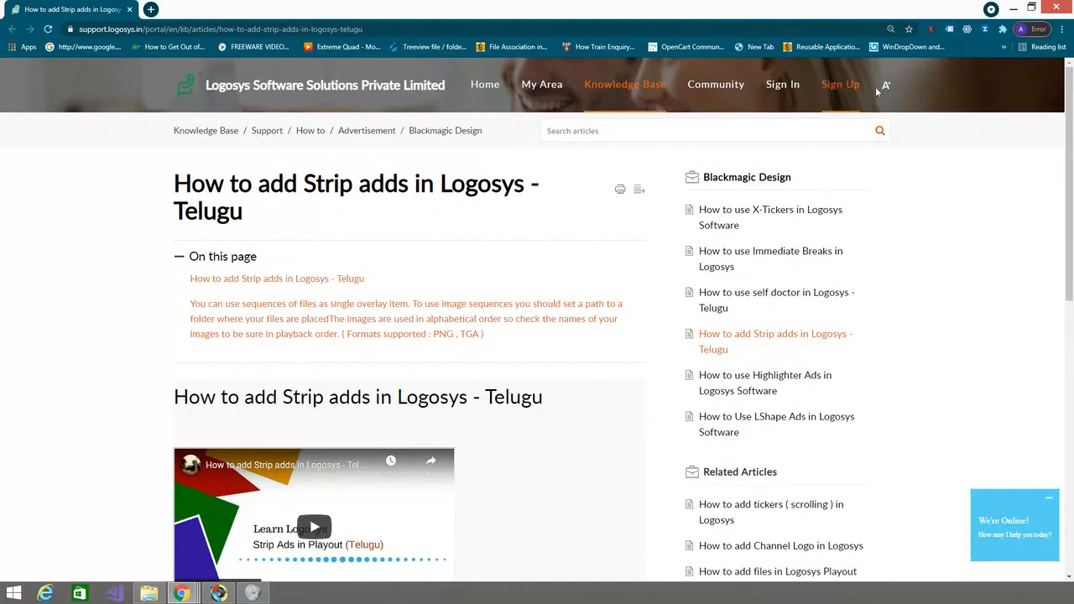
left_click(1068, 10)
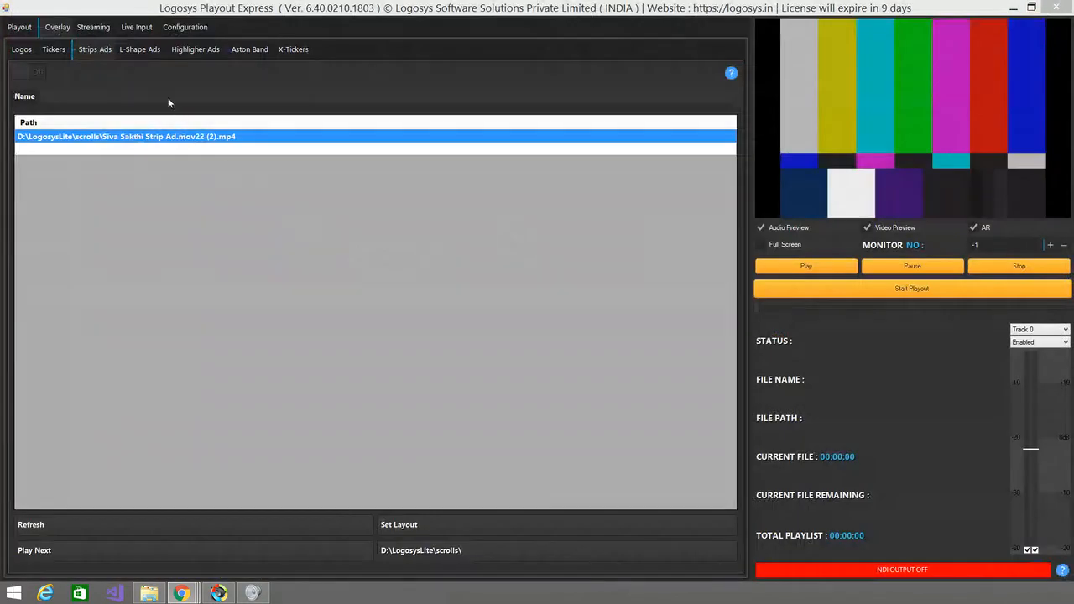
Open the help article for L-Shape Ads, look through it and return to the playout program.
left_click(143, 50)
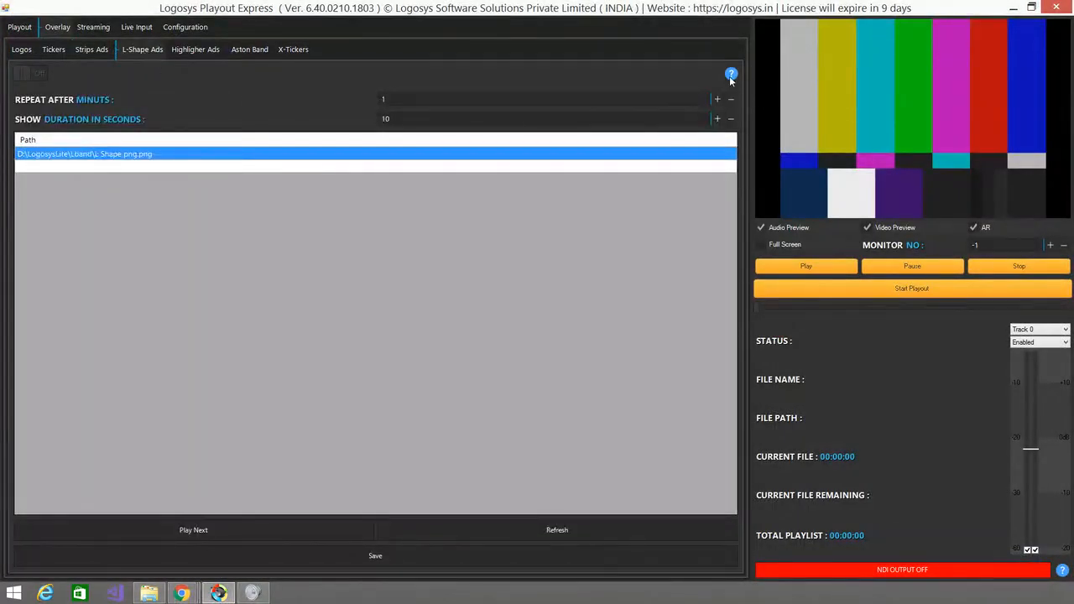
left_click_drag(2, 99, 344, 104)
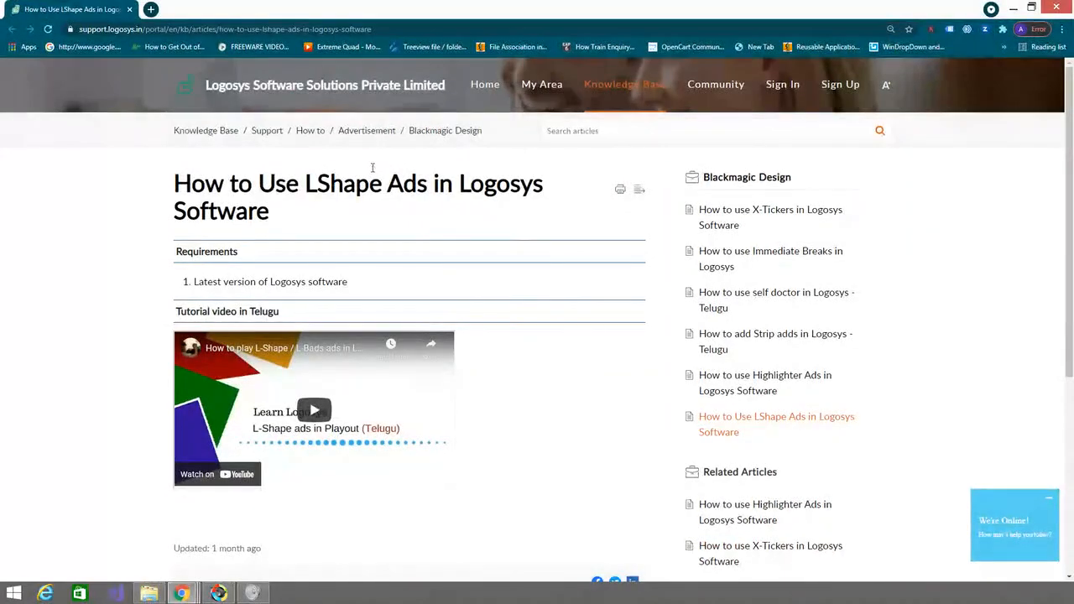
scroll(458, 272, "down", 3)
scroll(457, 272, "up", 5)
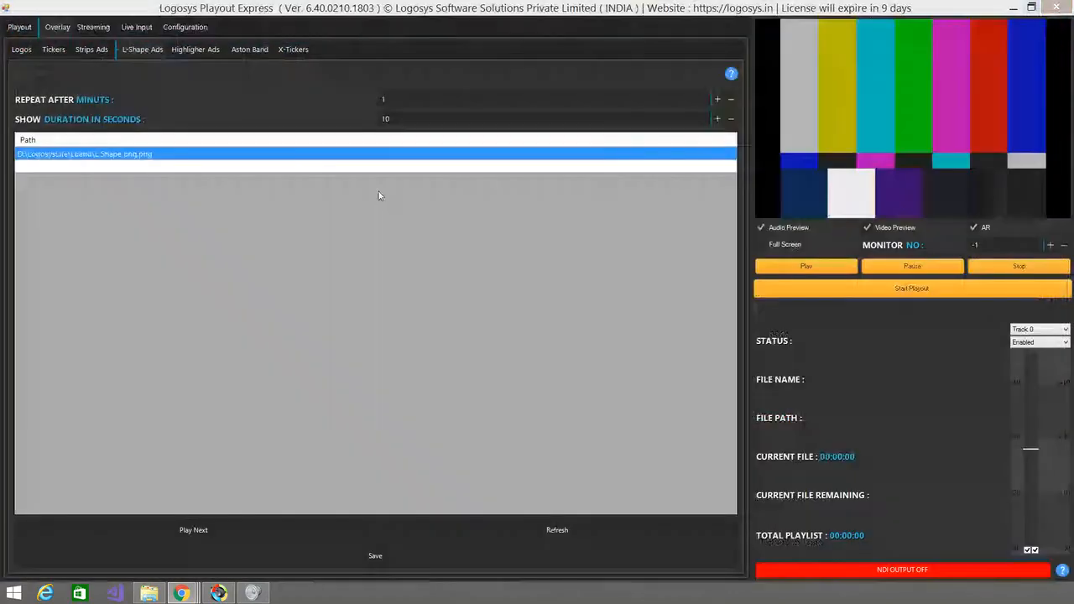
Look over the logo overlay slots and their help links.
left_click(25, 50)
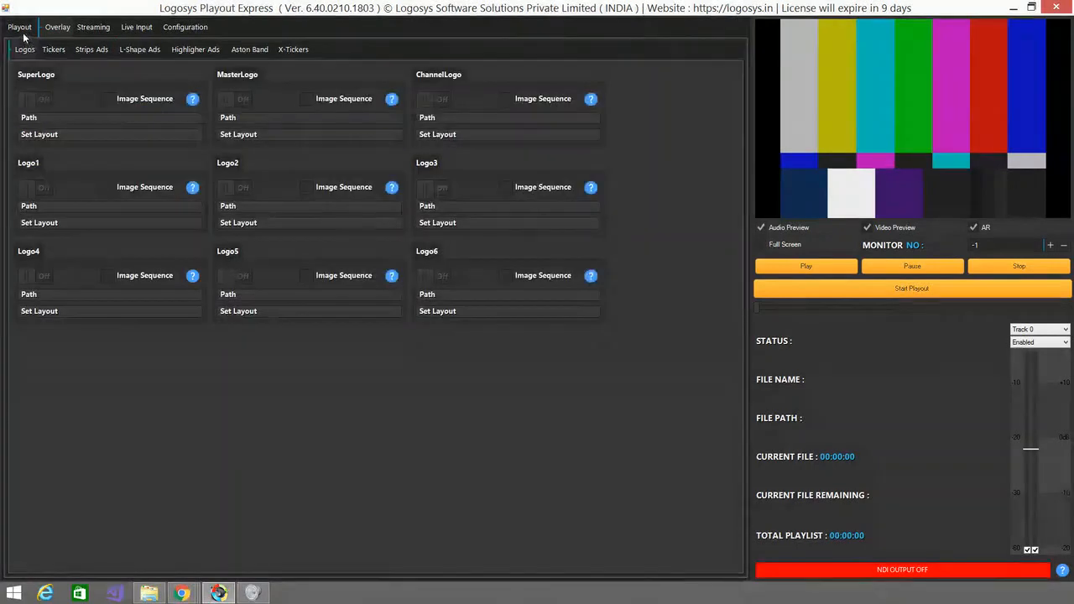
left_click(30, 28)
left_click(47, 29)
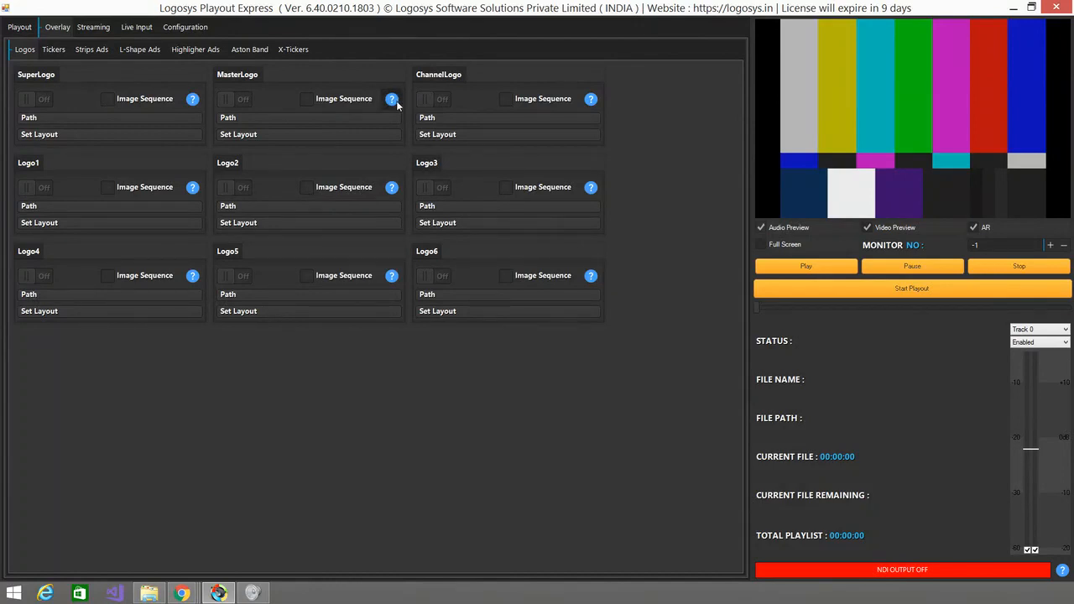
Add all the song files from D:\DemoData\Songs to the playout playlist.
left_click(27, 32)
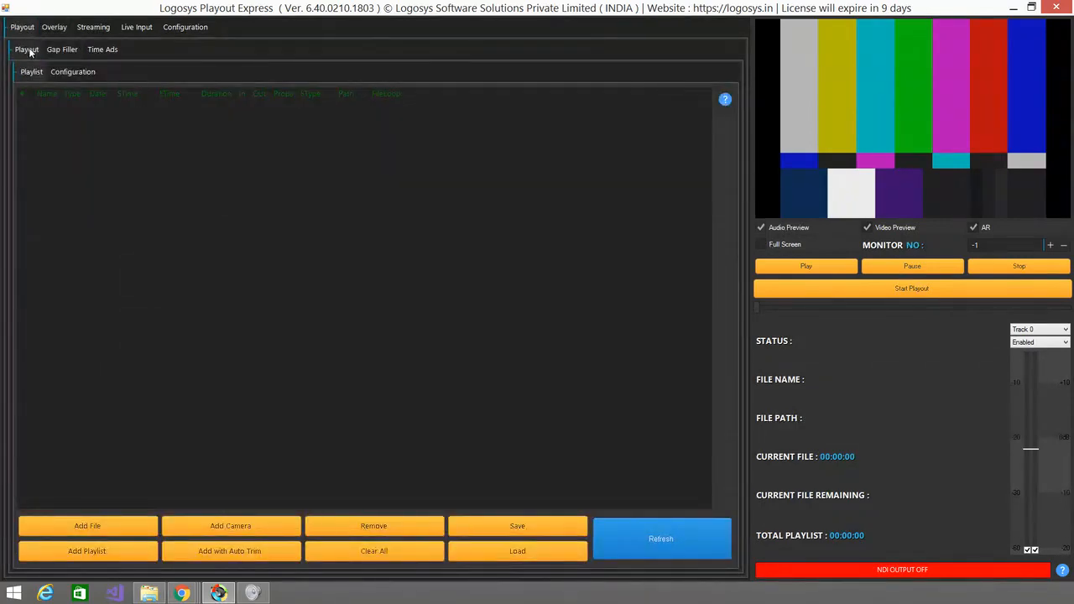
left_click(107, 529)
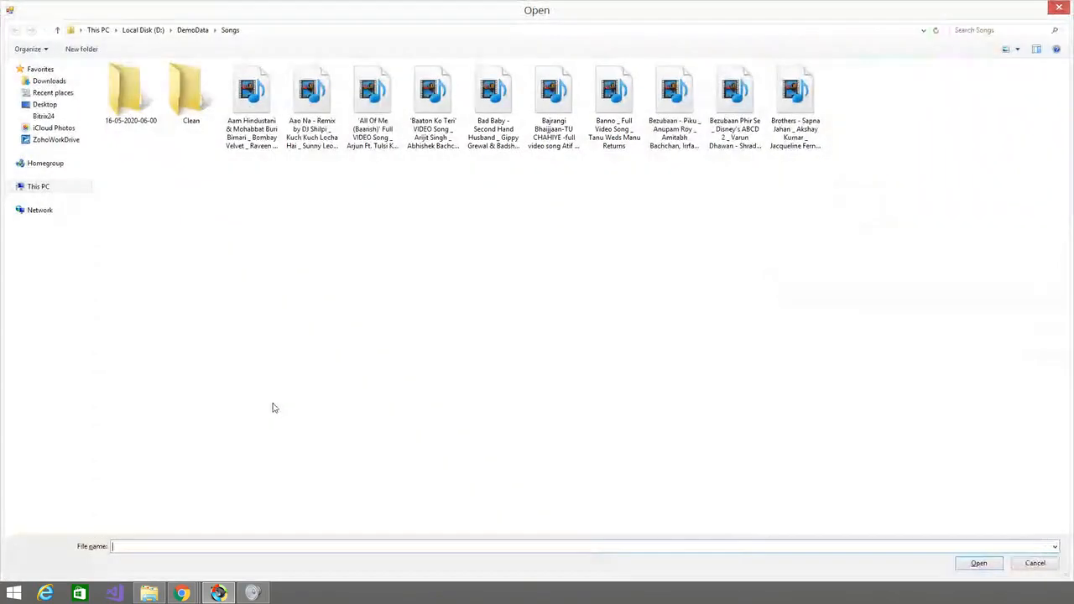
left_click_drag(873, 291, 242, 124)
key("Return")
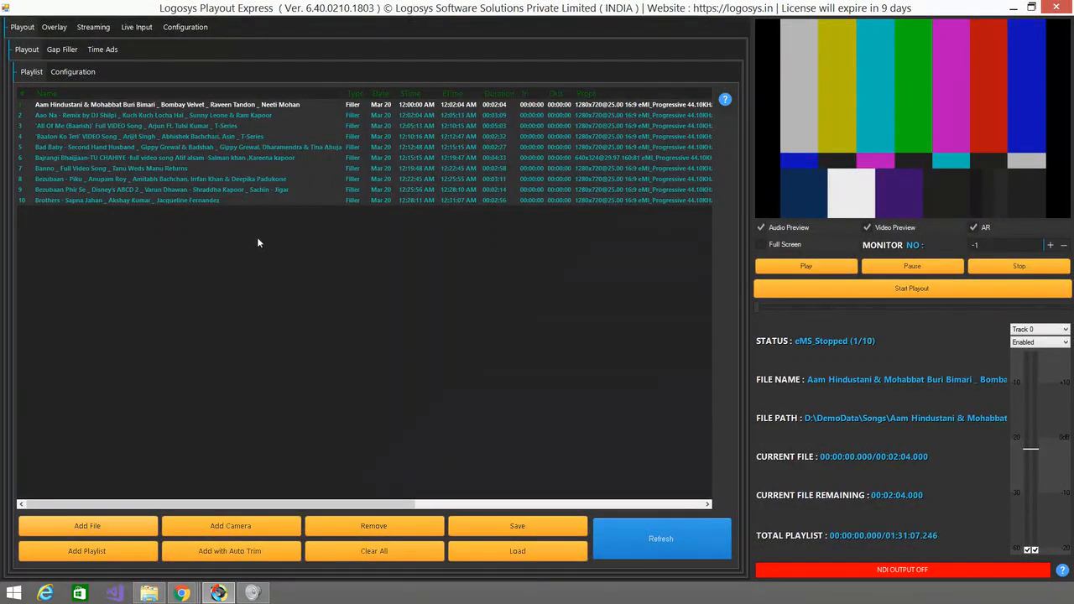
Randomize the order of the songs in the playlist twice.
right_click(280, 202)
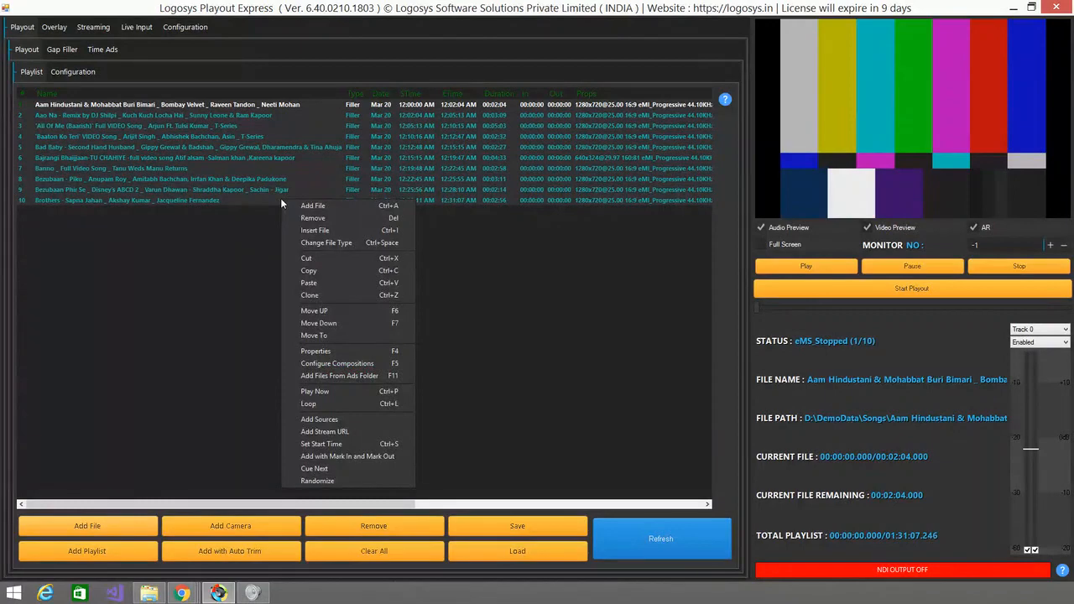
left_click(333, 480)
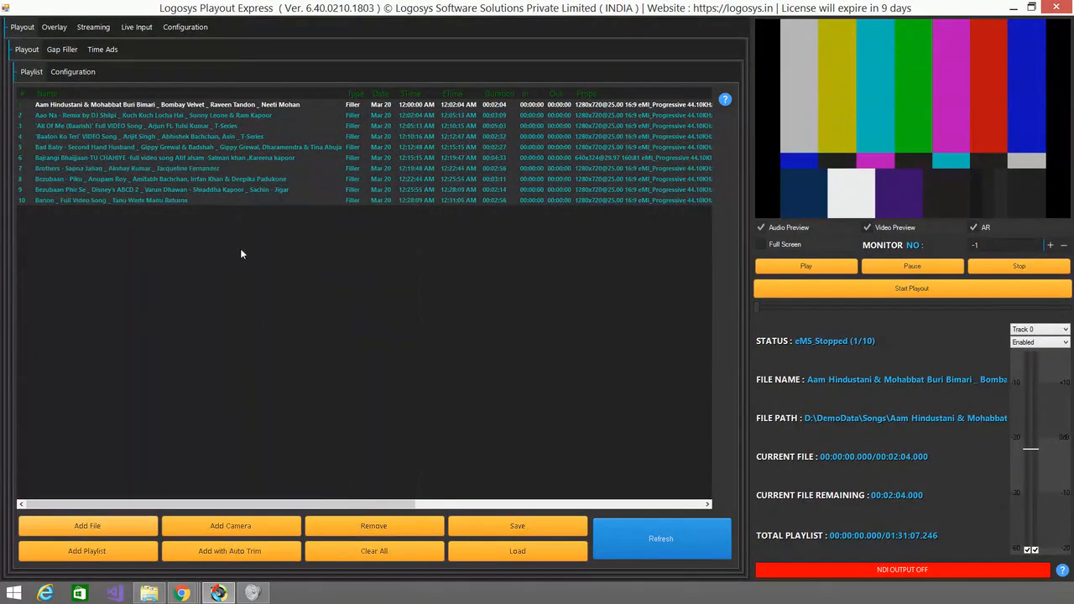
left_click(215, 146)
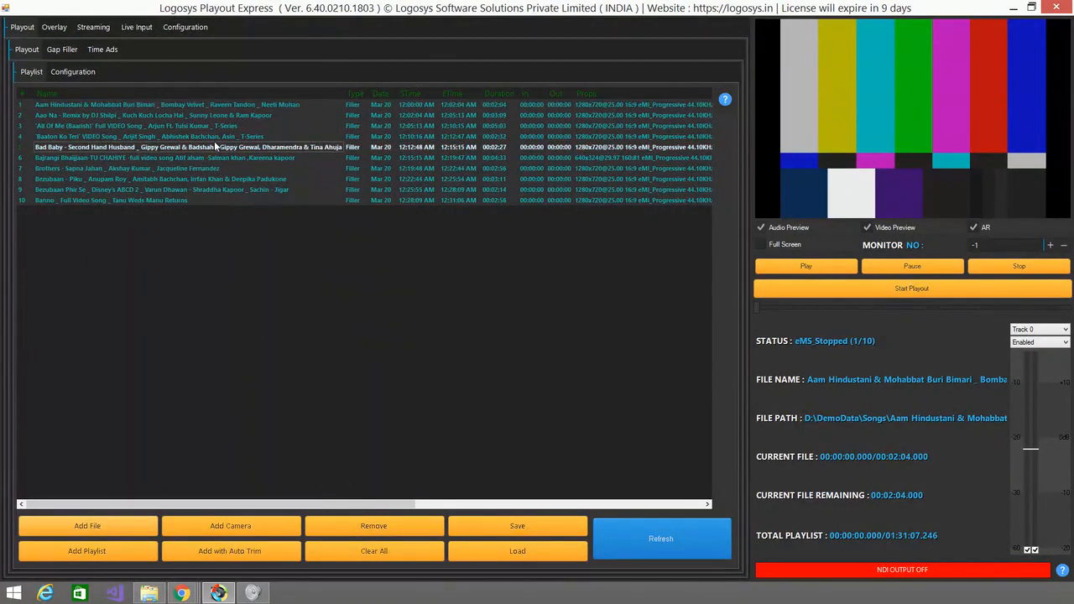
right_click(214, 146)
left_click(258, 425)
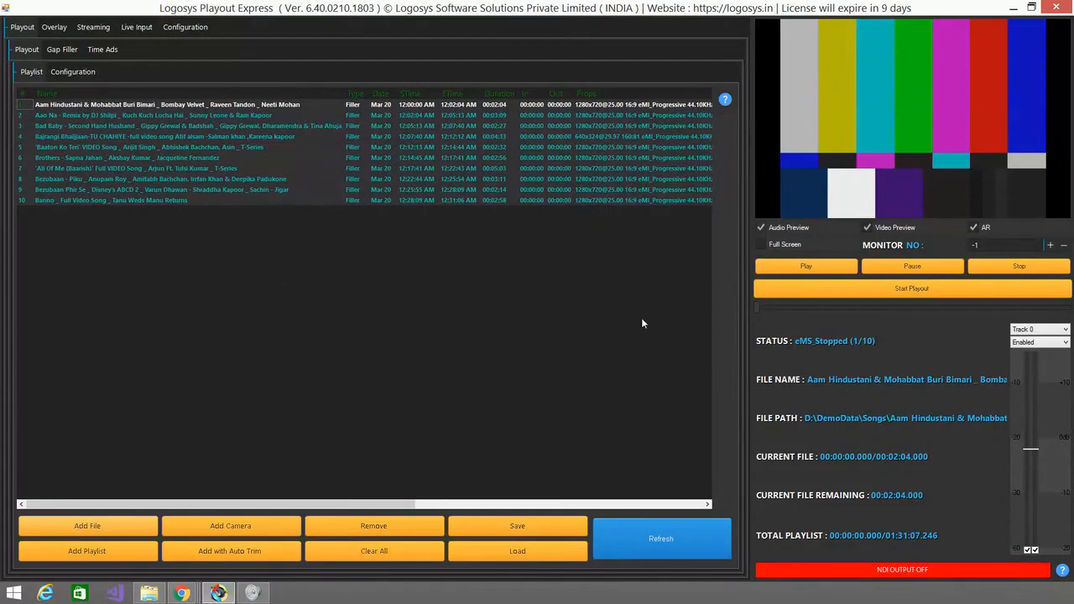
Show the output configuration and turn the NDI output on.
left_click(188, 27)
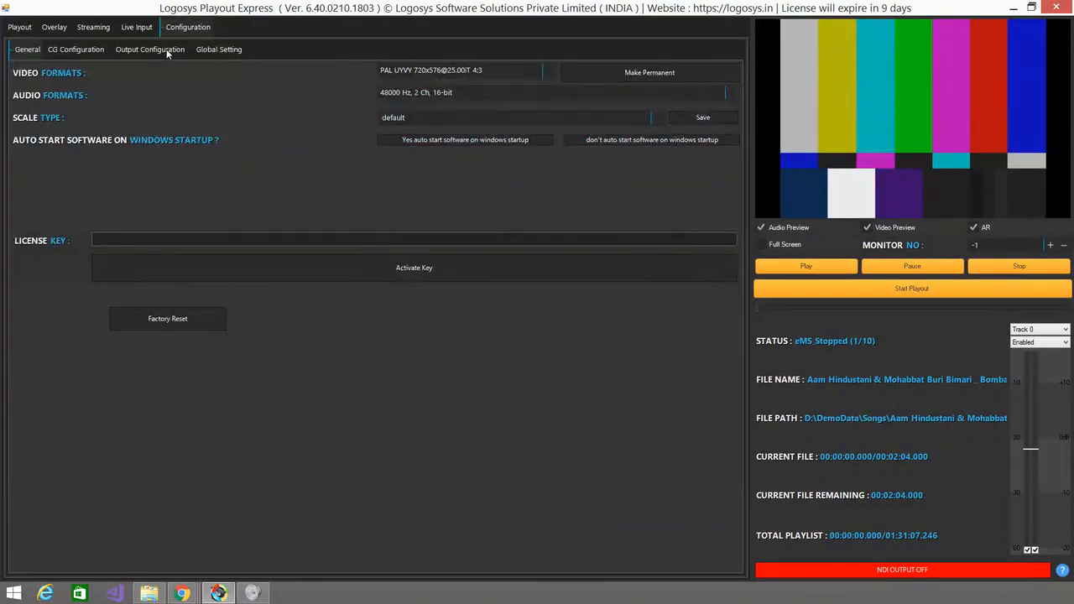
left_click(166, 51)
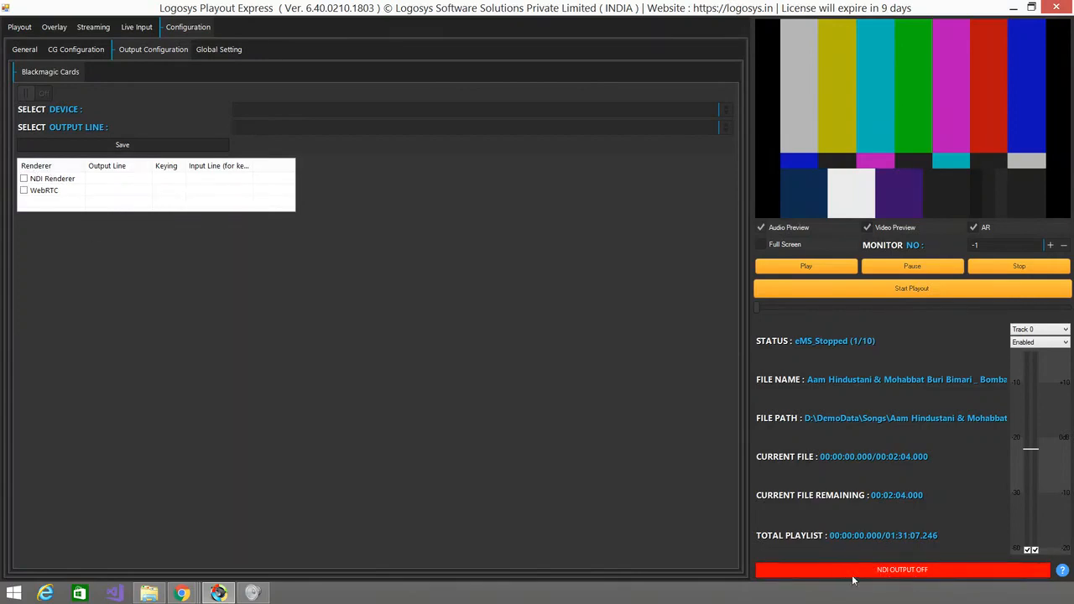
left_click(898, 570)
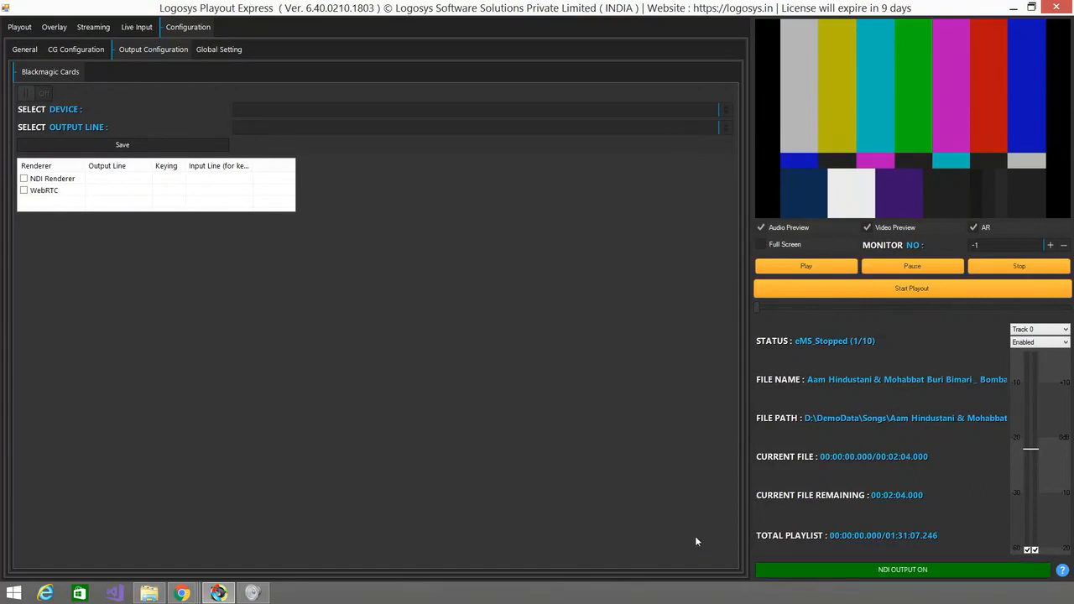
Close the playout program, confirm the exit, and turn on the video preview once it is running again.
left_click(1055, 8)
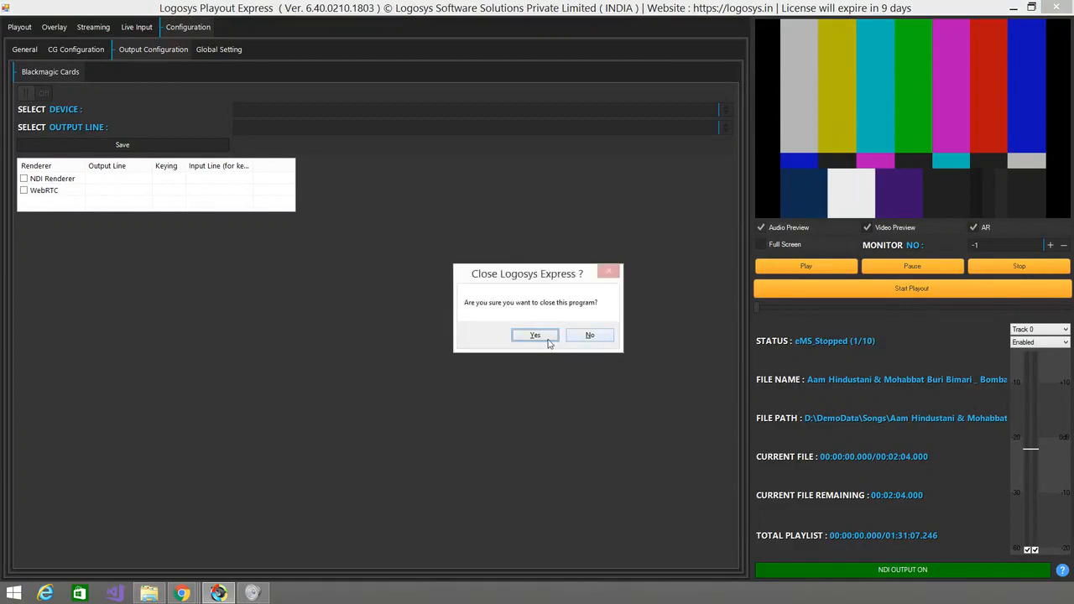
left_click(547, 340)
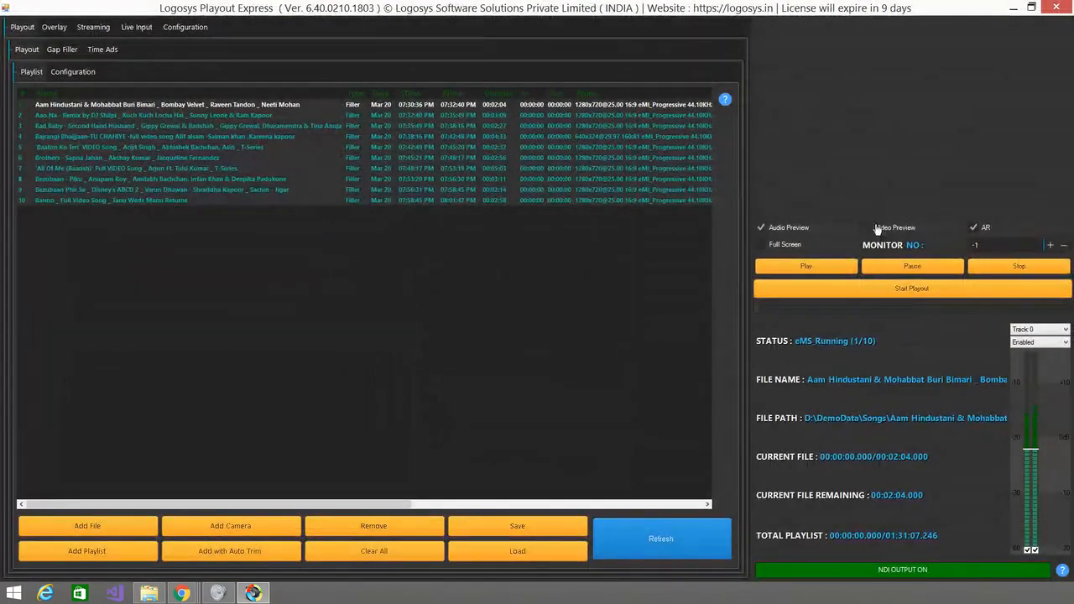
left_click(877, 229)
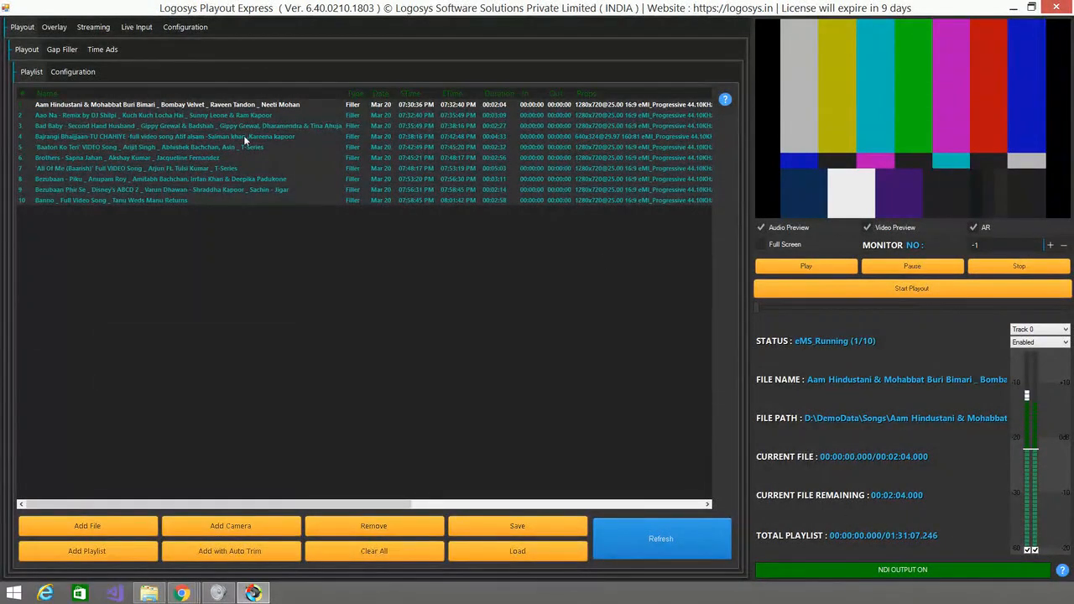
Check the Blackmagic card and renderer options in the output configuration, and return to the playout lists.
left_click(183, 28)
left_click(130, 48)
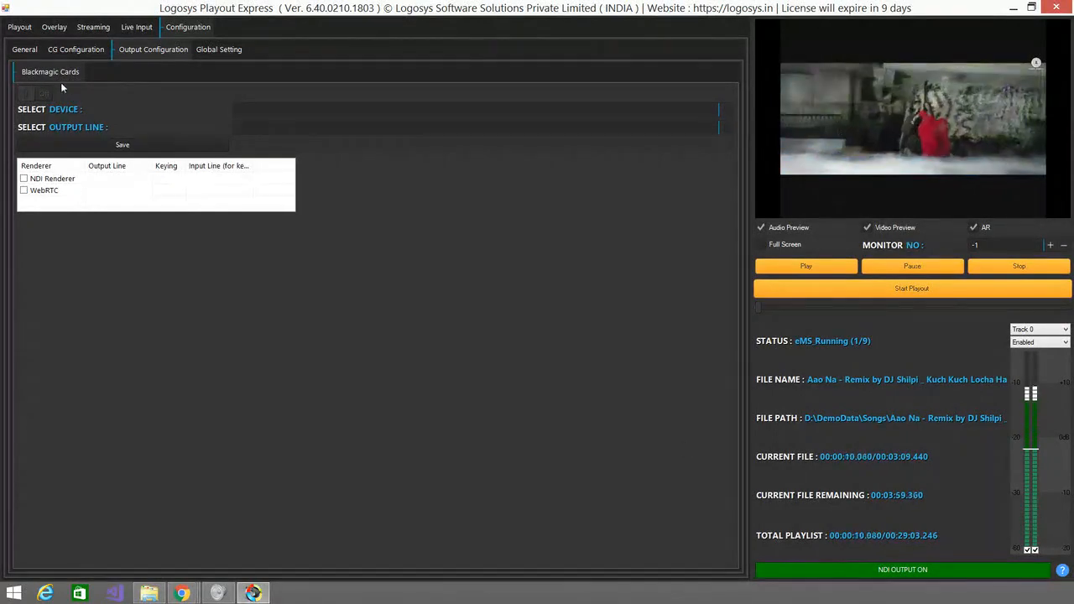
left_click(25, 28)
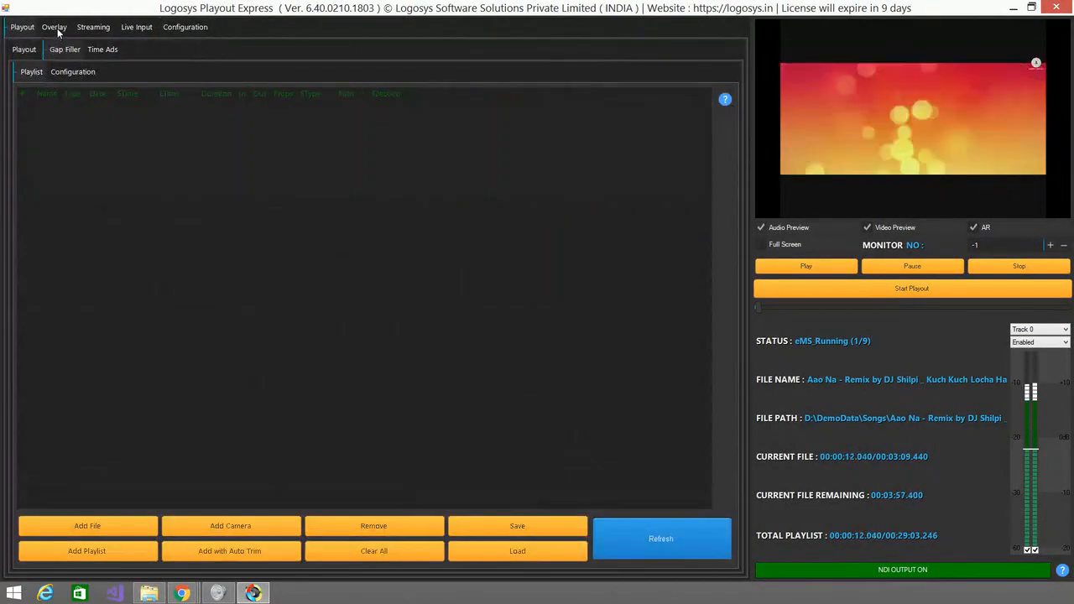
Show the strips ads overlay list and open the D:\LogosysLite\scrolls folder in File Explorer.
left_click(58, 28)
left_click(91, 49)
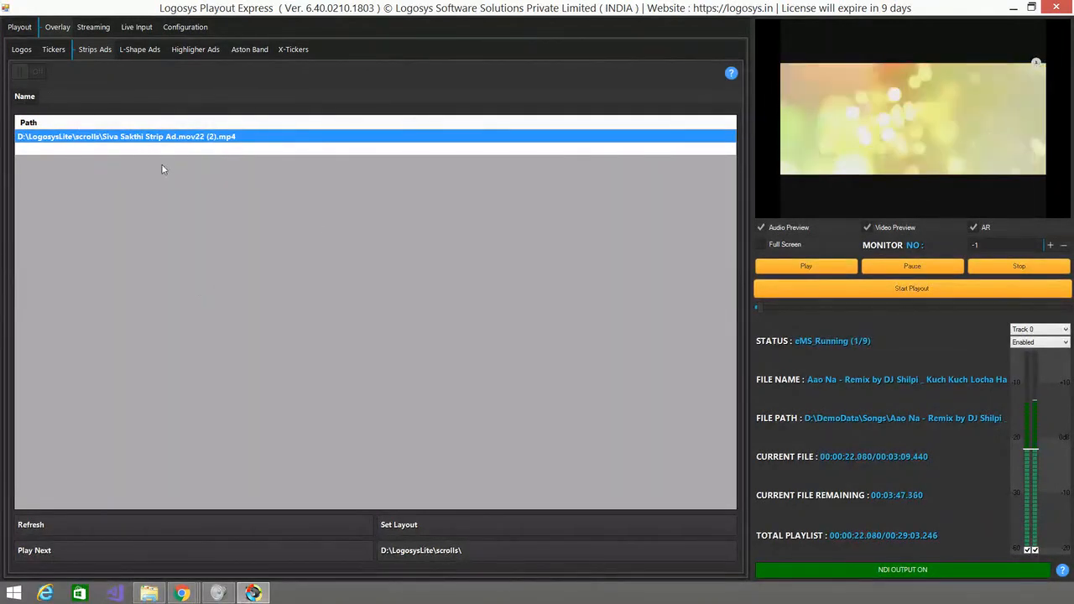
left_click(151, 594)
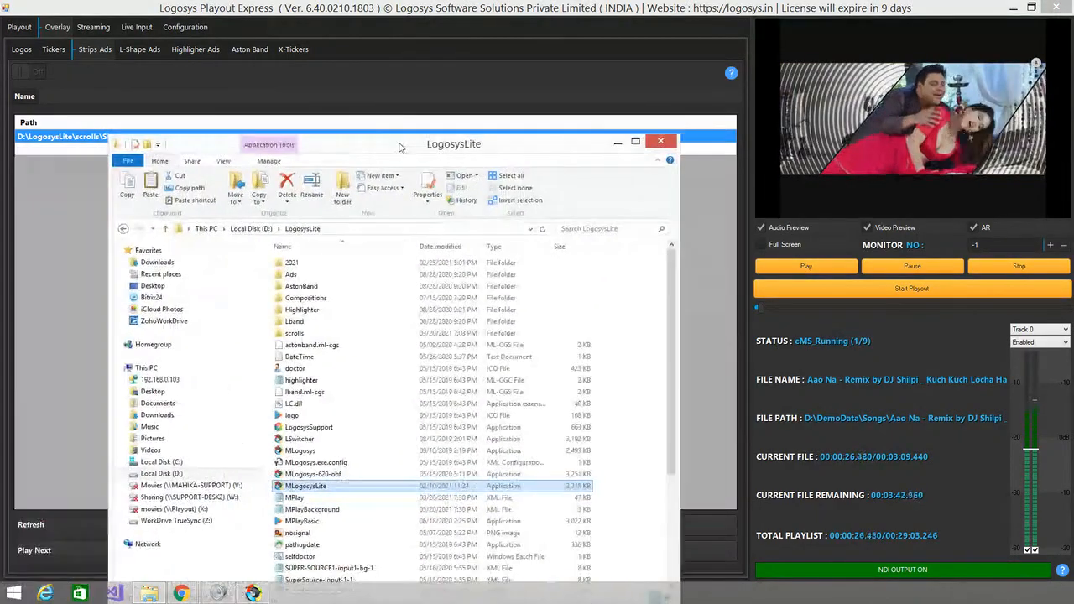
double_click(411, 146)
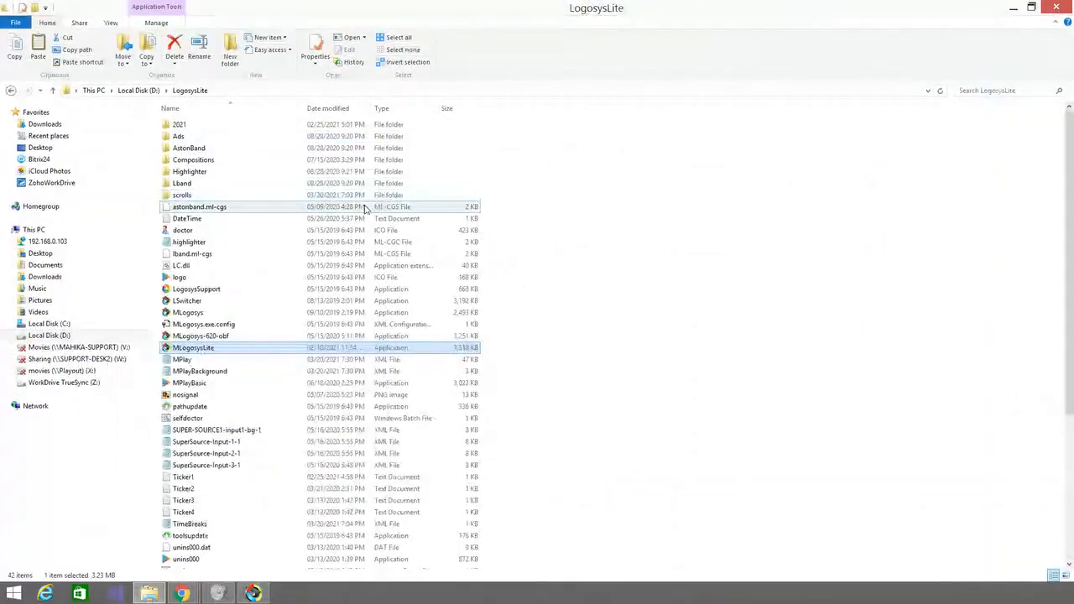
double_click(193, 198)
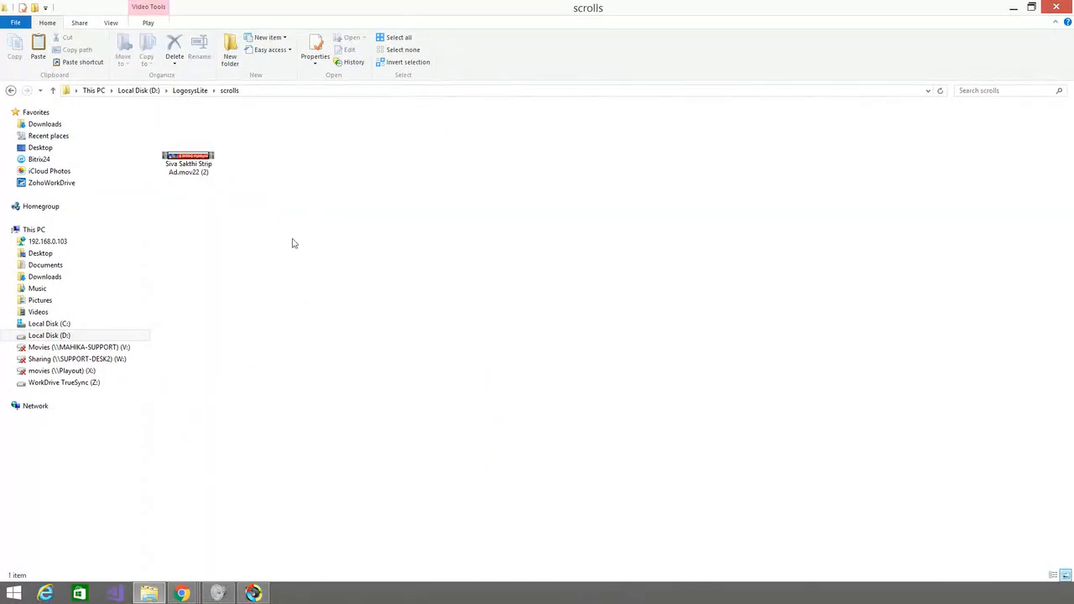
Check the file extension of the Siva Sakthi strip ad video in its file properties and close them.
left_click(200, 166)
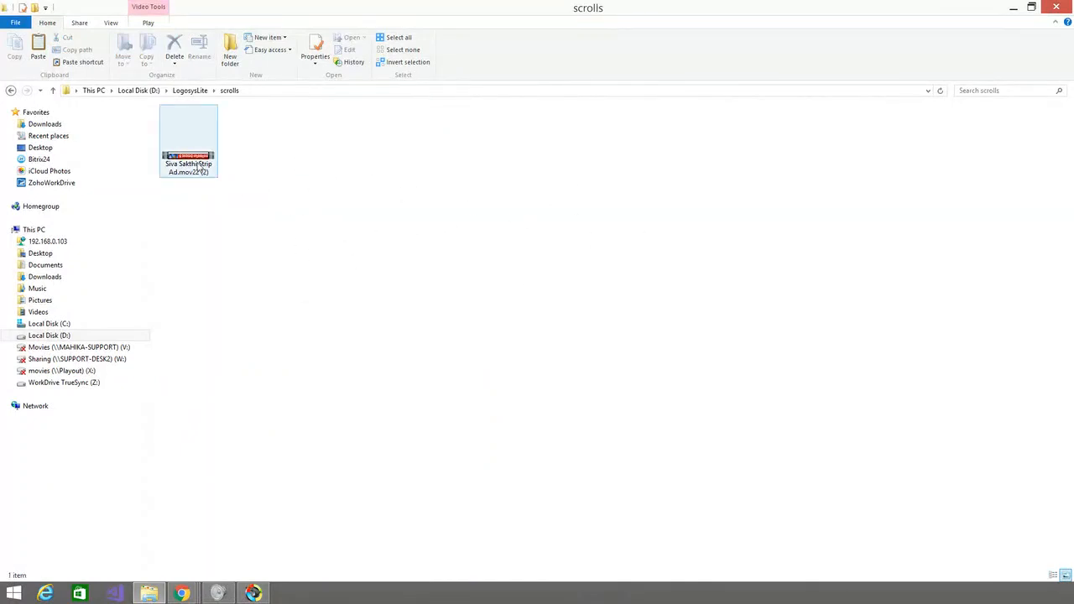
right_click(200, 166)
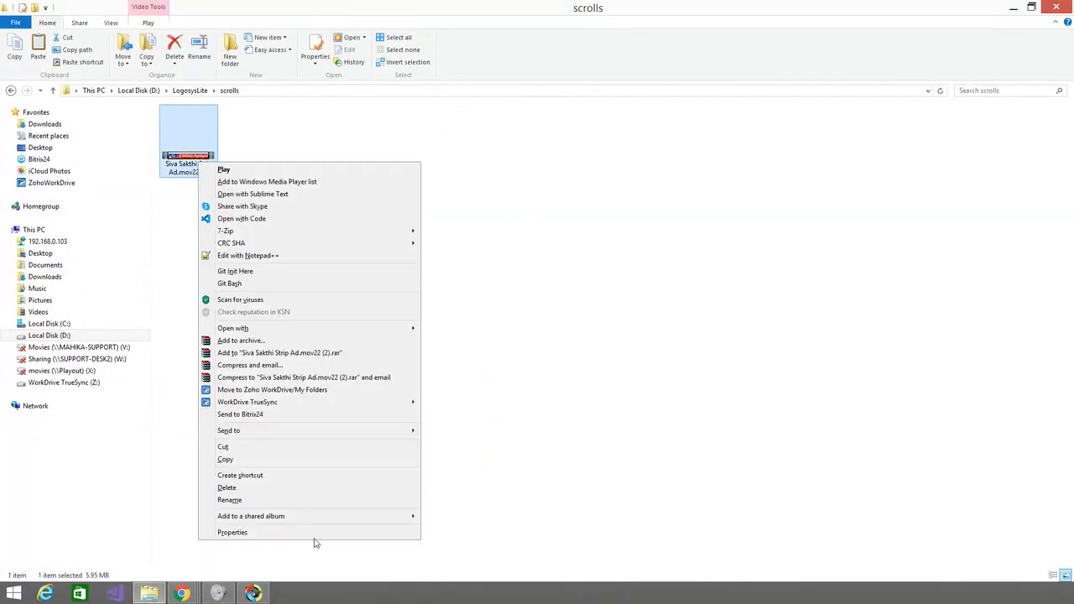
left_click(288, 535)
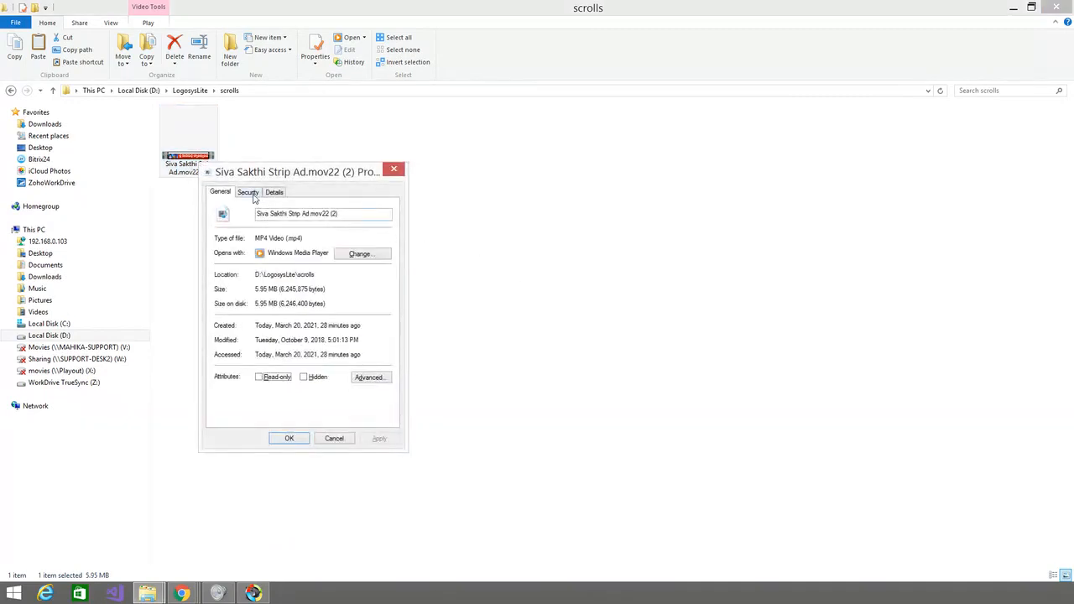
left_click(255, 194)
left_click(248, 192)
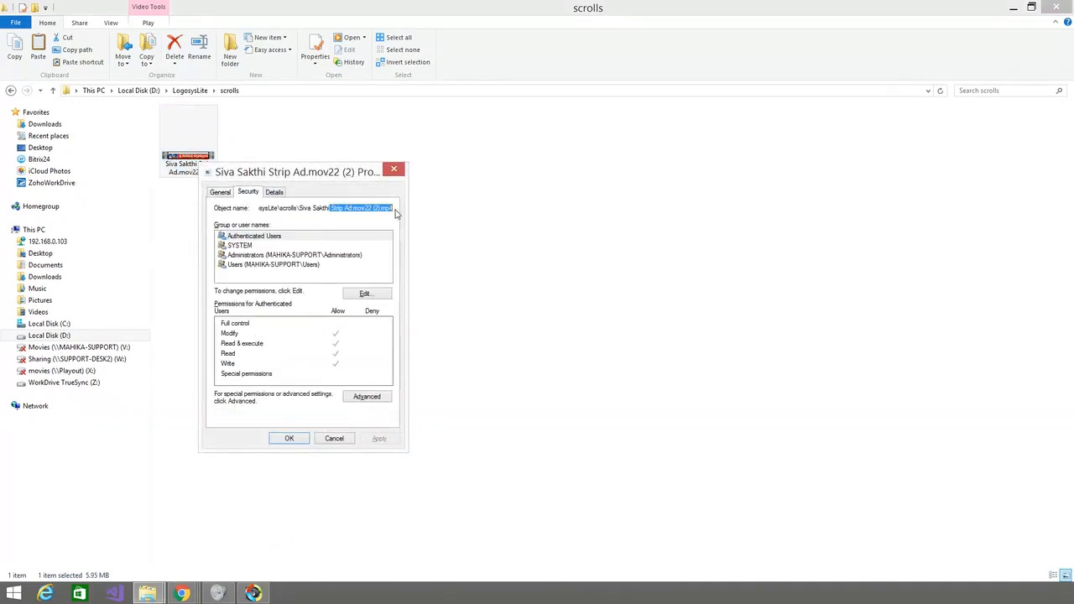
left_click(400, 171)
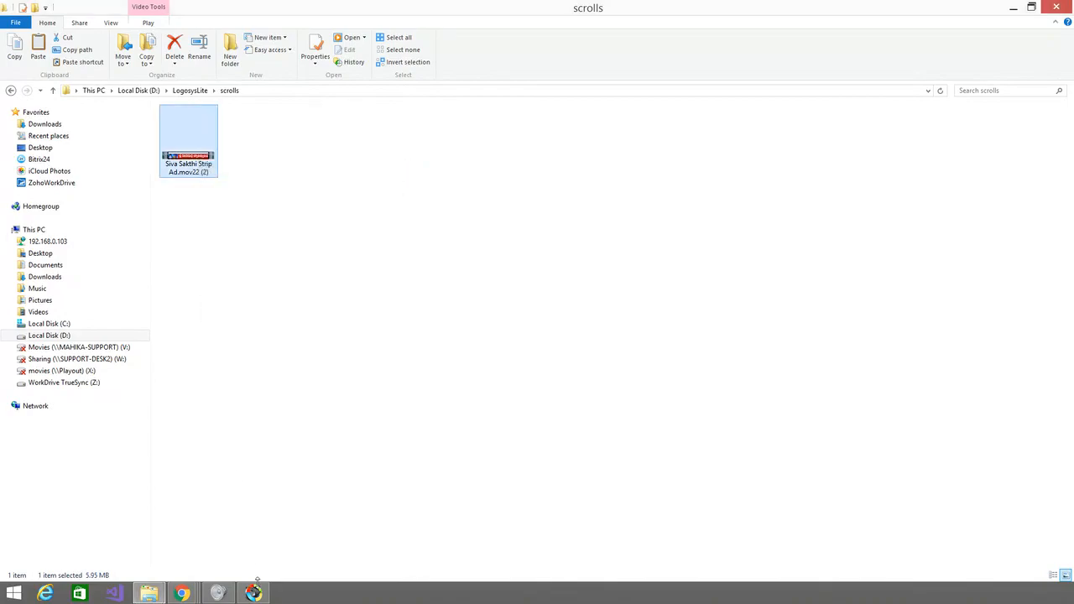
Switch back to Logosys Playout Express and turn the strips ads overlay on.
left_click(252, 593)
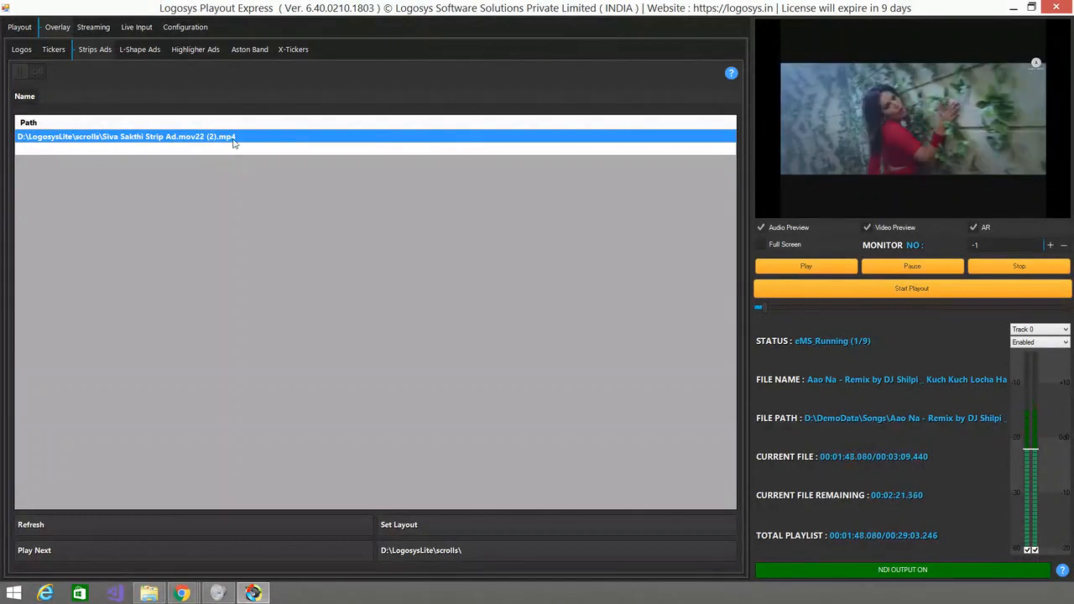
left_click(37, 73)
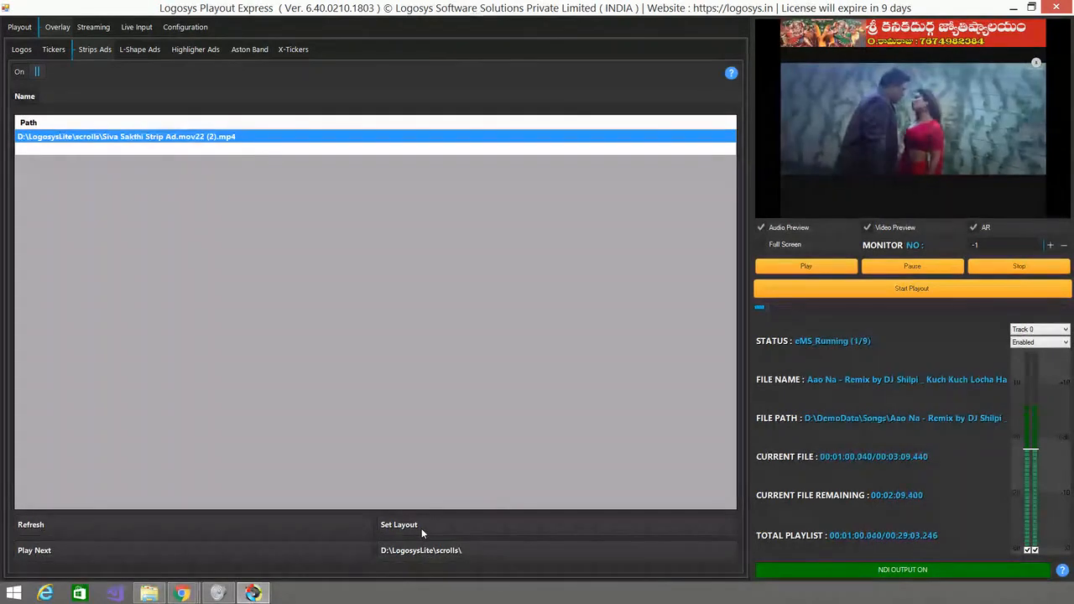
Set the strip ad's layout to width 711 and height about 86, position it along the picture's bottom edge, and close the layout window.
left_click(399, 526)
left_click_drag(290, 115, 534, 62)
double_click(490, 90)
mouse_move(278, 64)
left_mouse_down()
mouse_move(599, 87)
mouse_move(248, 72)
mouse_move(331, 70)
mouse_move(266, 69)
mouse_move(317, 69)
mouse_move(276, 75)
mouse_move(287, 73)
left_mouse_up()
left_click_drag(224, 45, 609, 58)
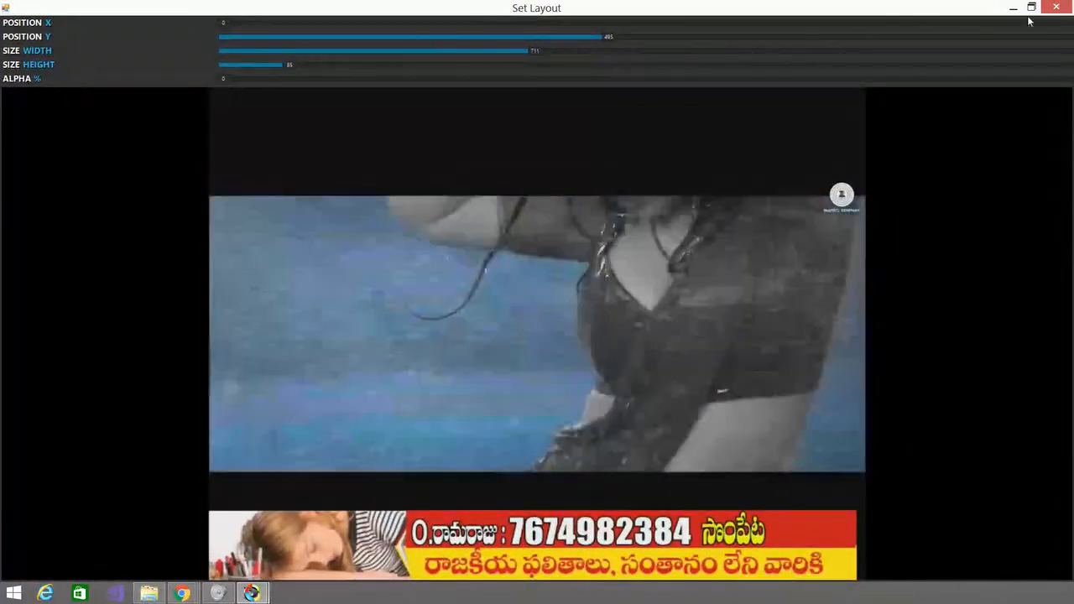
left_click(1055, 7)
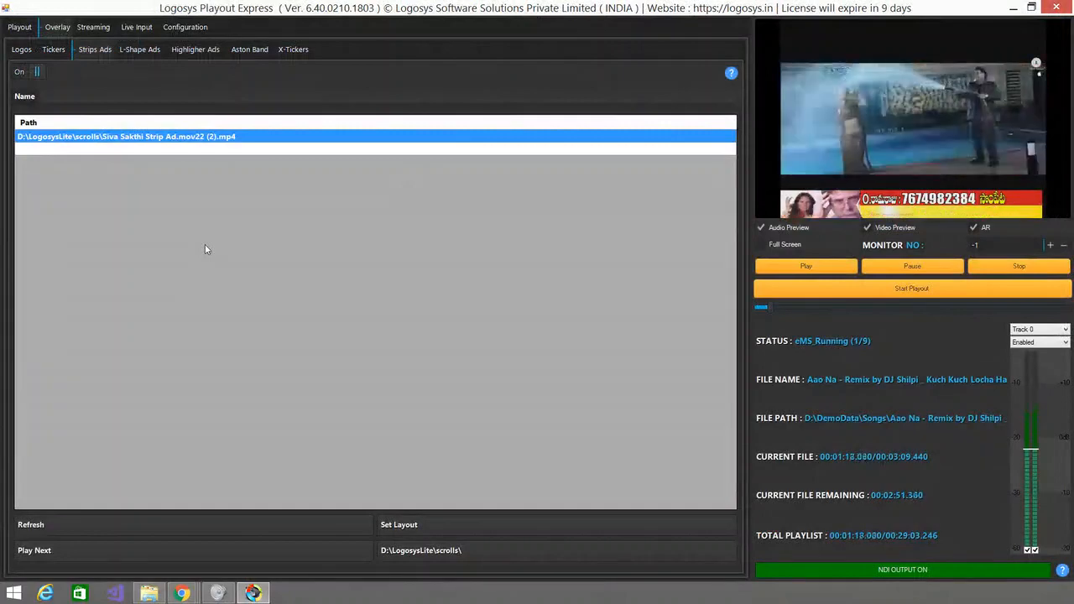